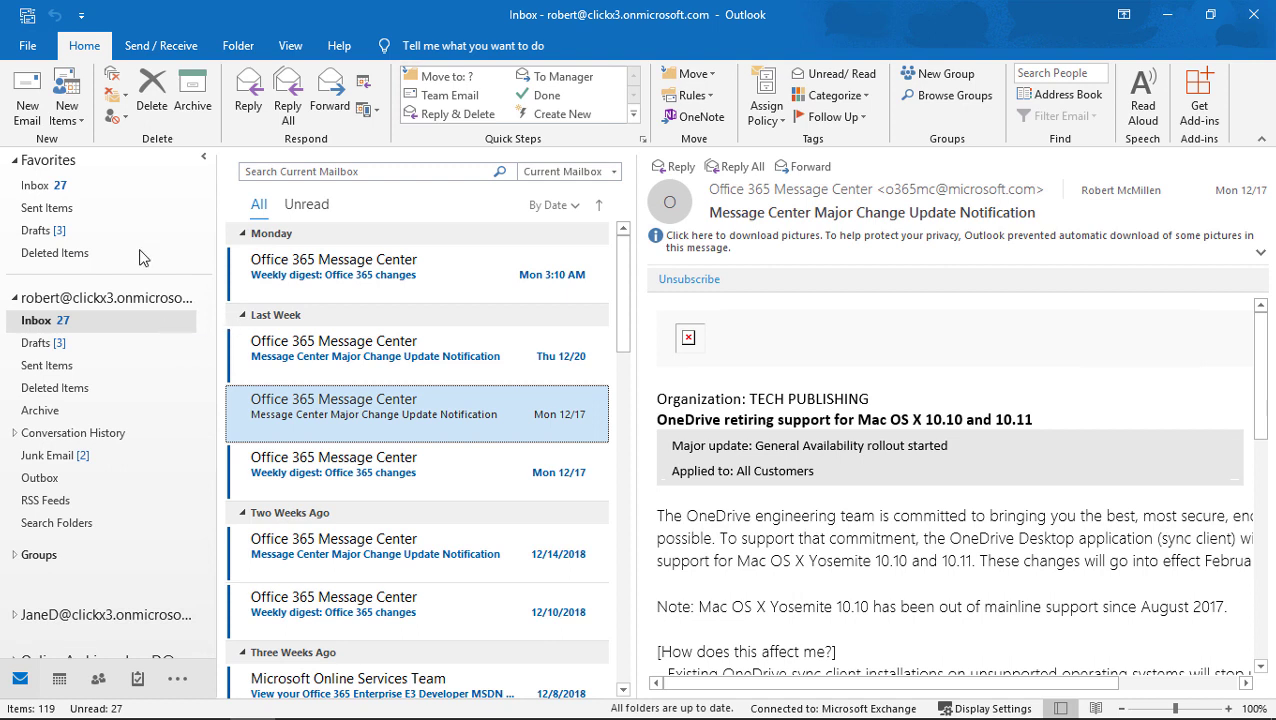
Go to the File tab's Open & Export page in Outlook's backstage view
left_click(40, 48)
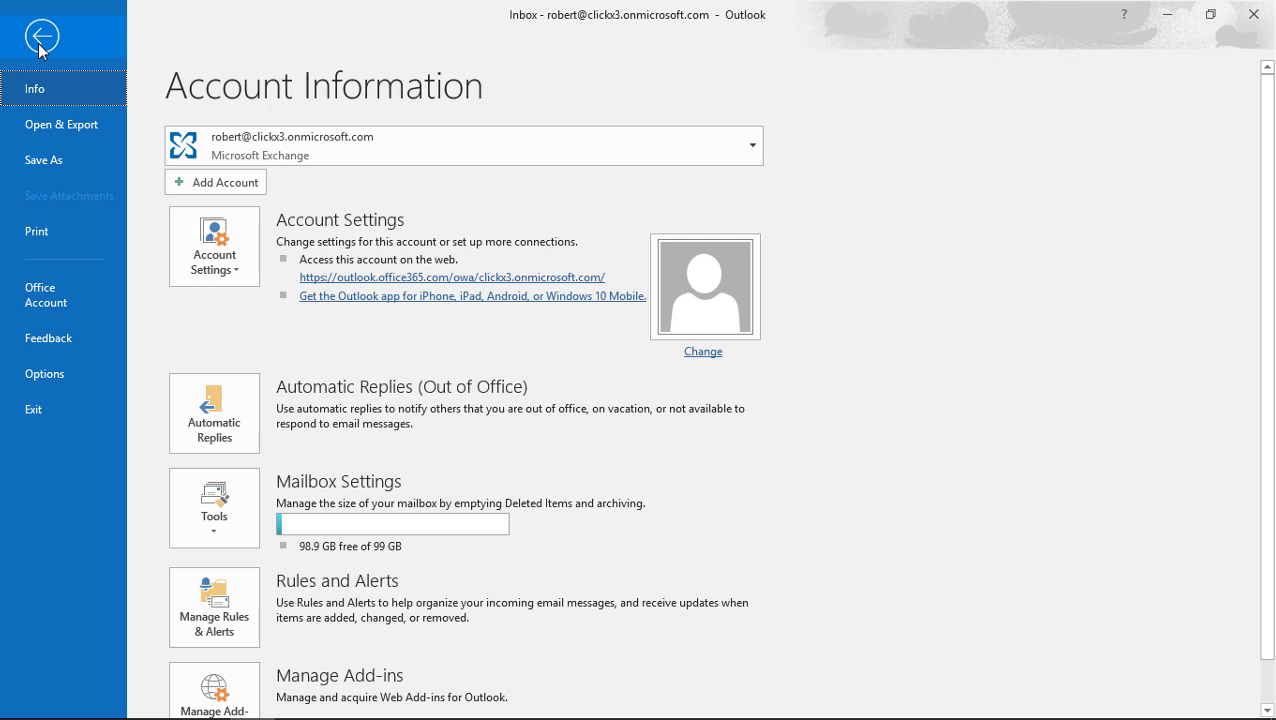
left_click(68, 127)
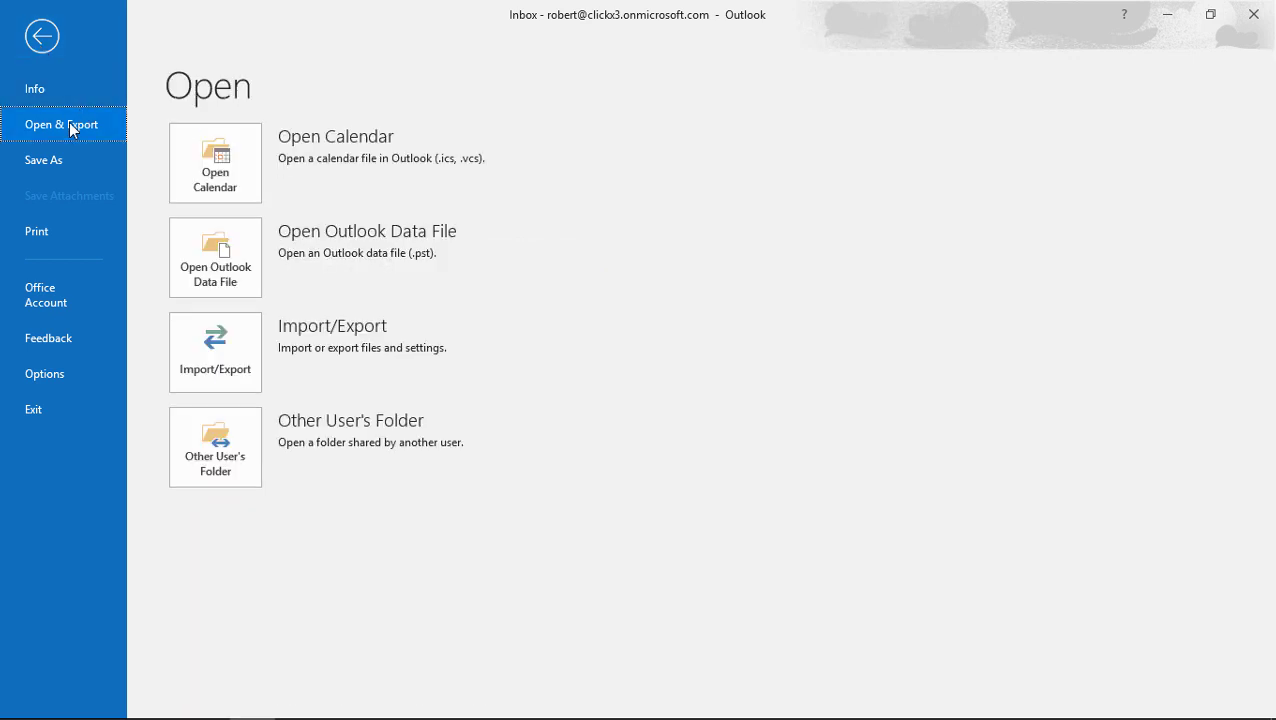
Start Import/Export, choose Export to a file, and select the Outlook Data File (.pst) type
left_click(237, 355)
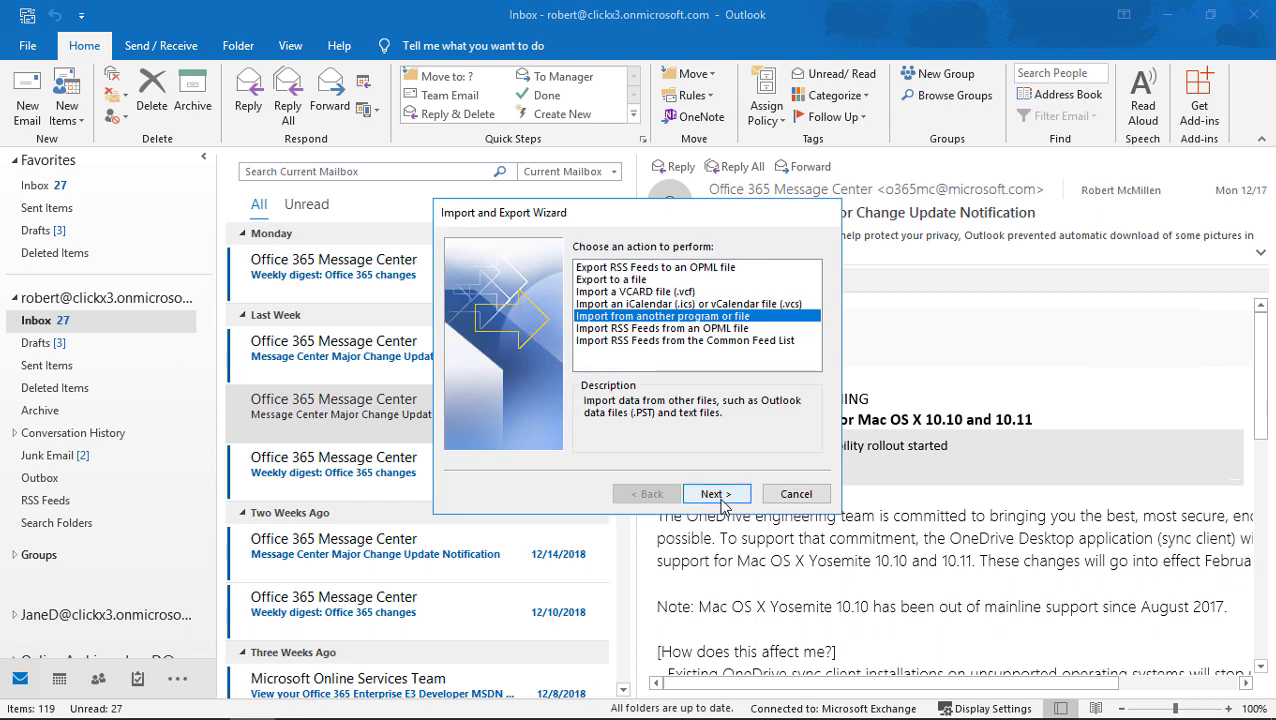
left_click(641, 280)
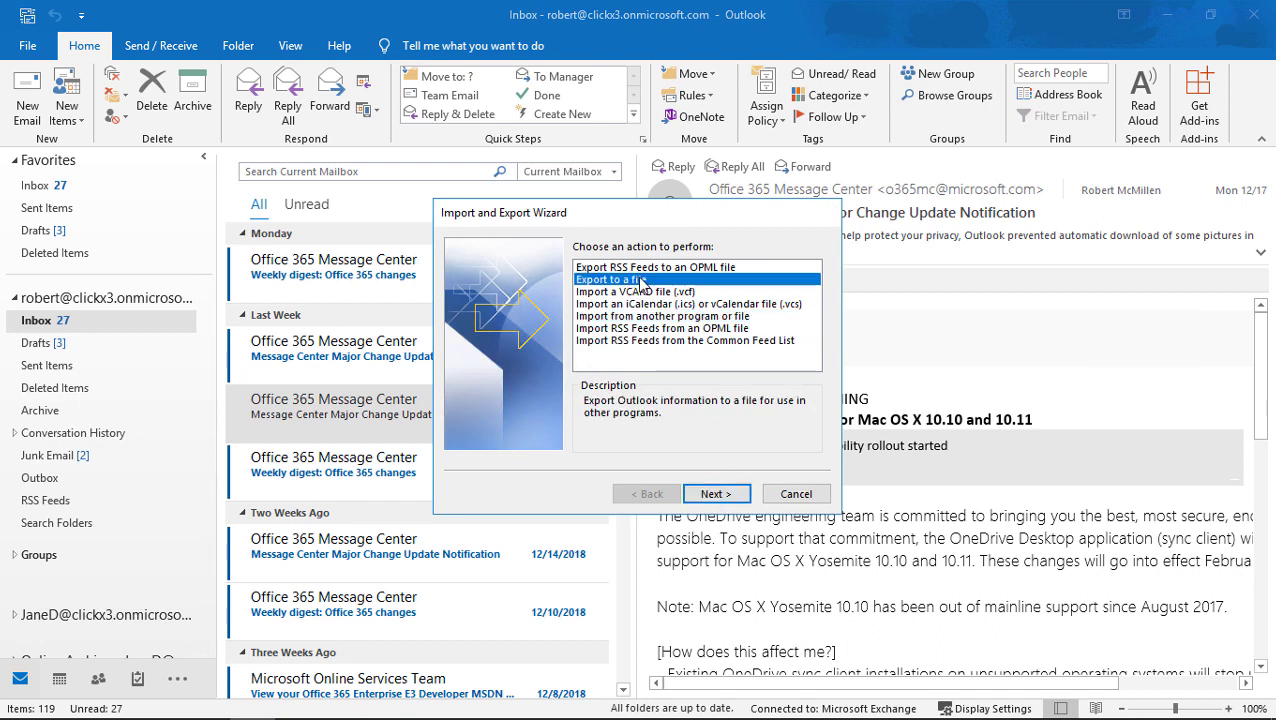
left_click(720, 494)
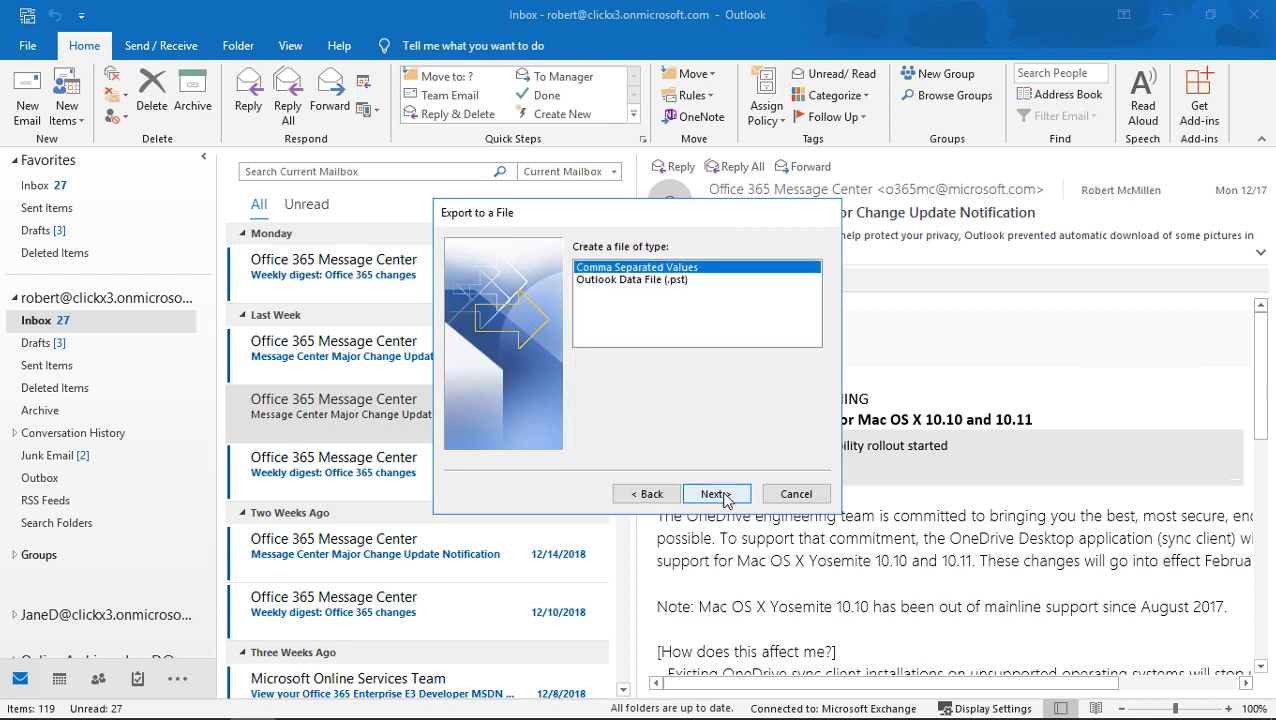
left_click(665, 281)
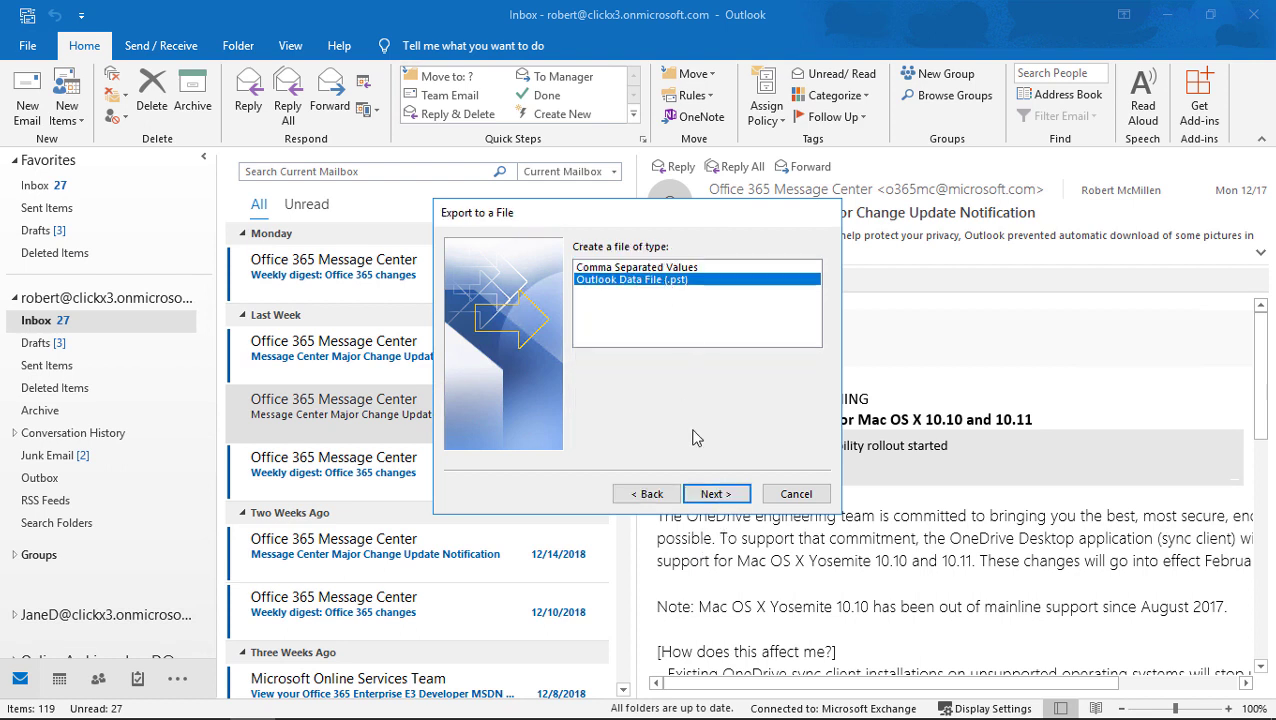
Select the top-level mailbox folder with Include subfolders checked as the export source
left_click(700, 500)
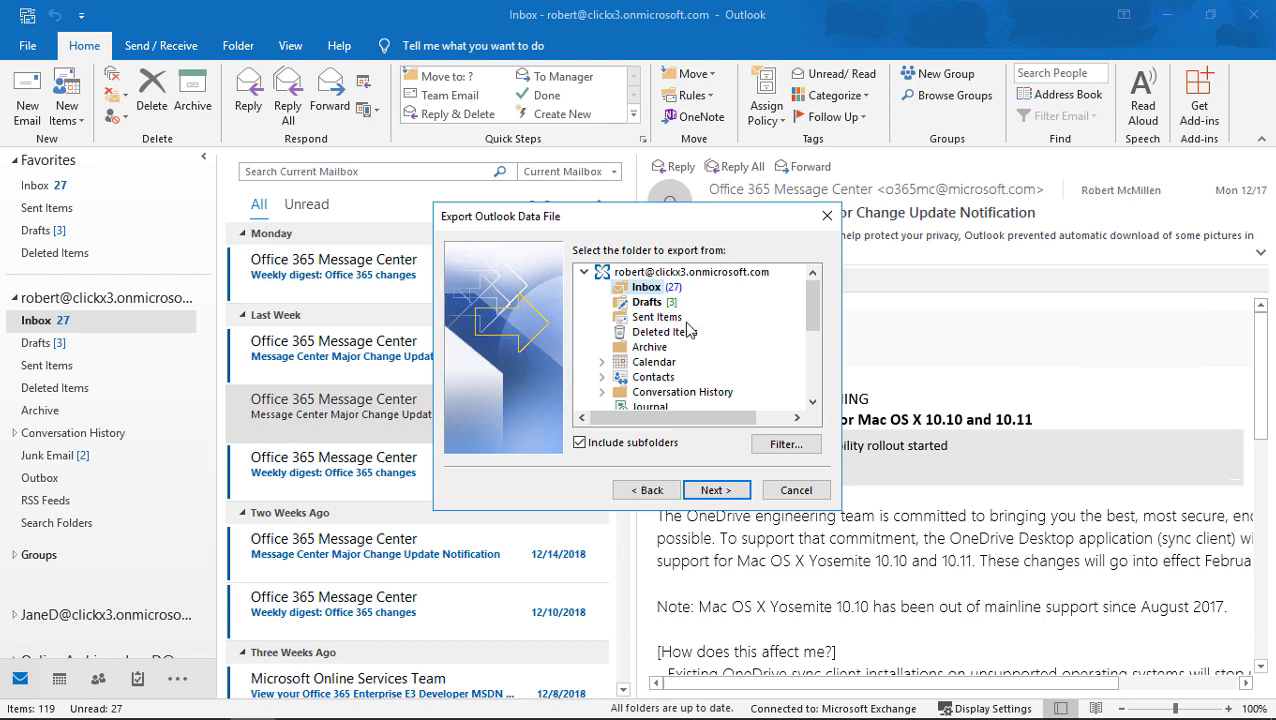
left_click(677, 273)
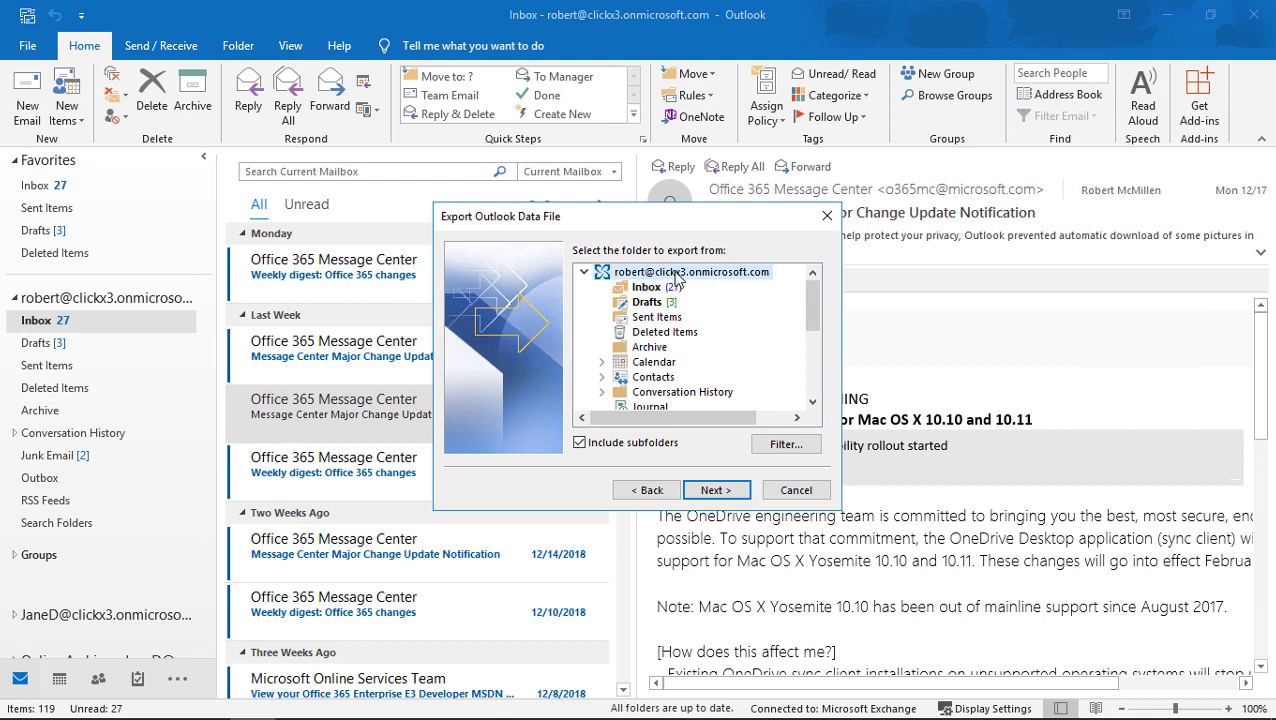
left_click_drag(814, 322, 813, 286)
left_click(729, 494)
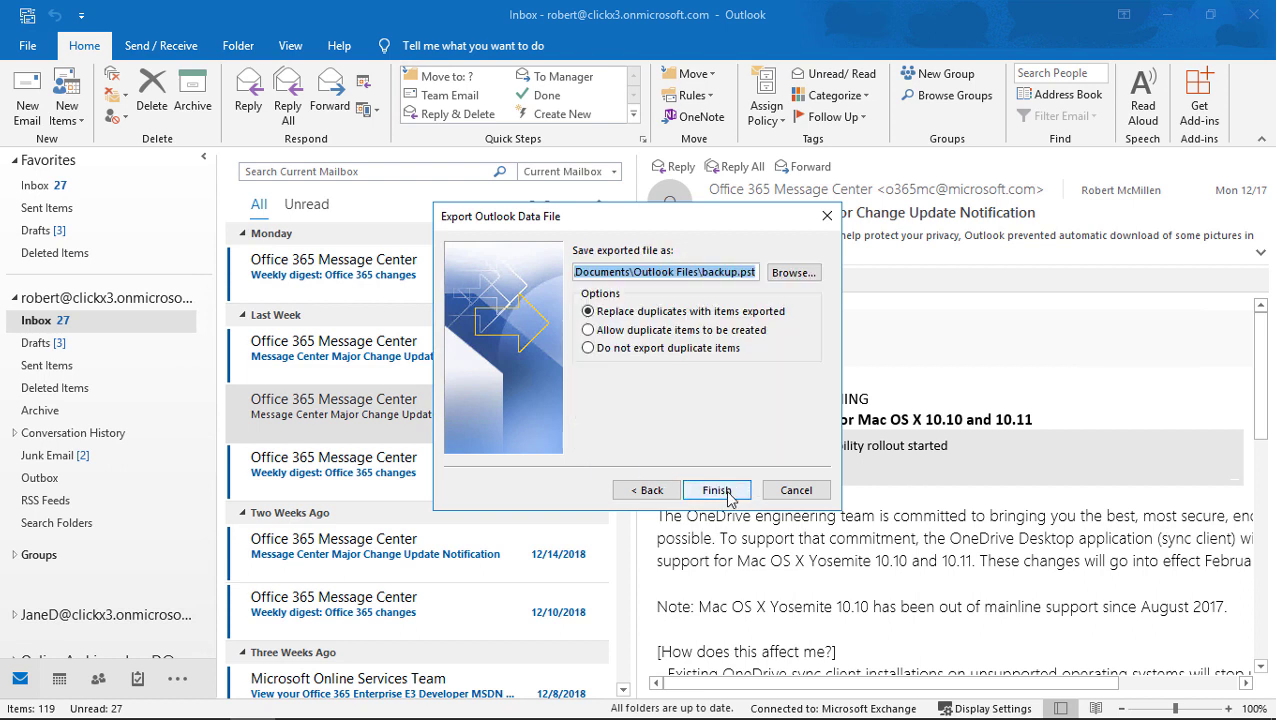
Change the backup file's save location from Outlook Files to the Desktop, keeping the name backup
left_click(793, 273)
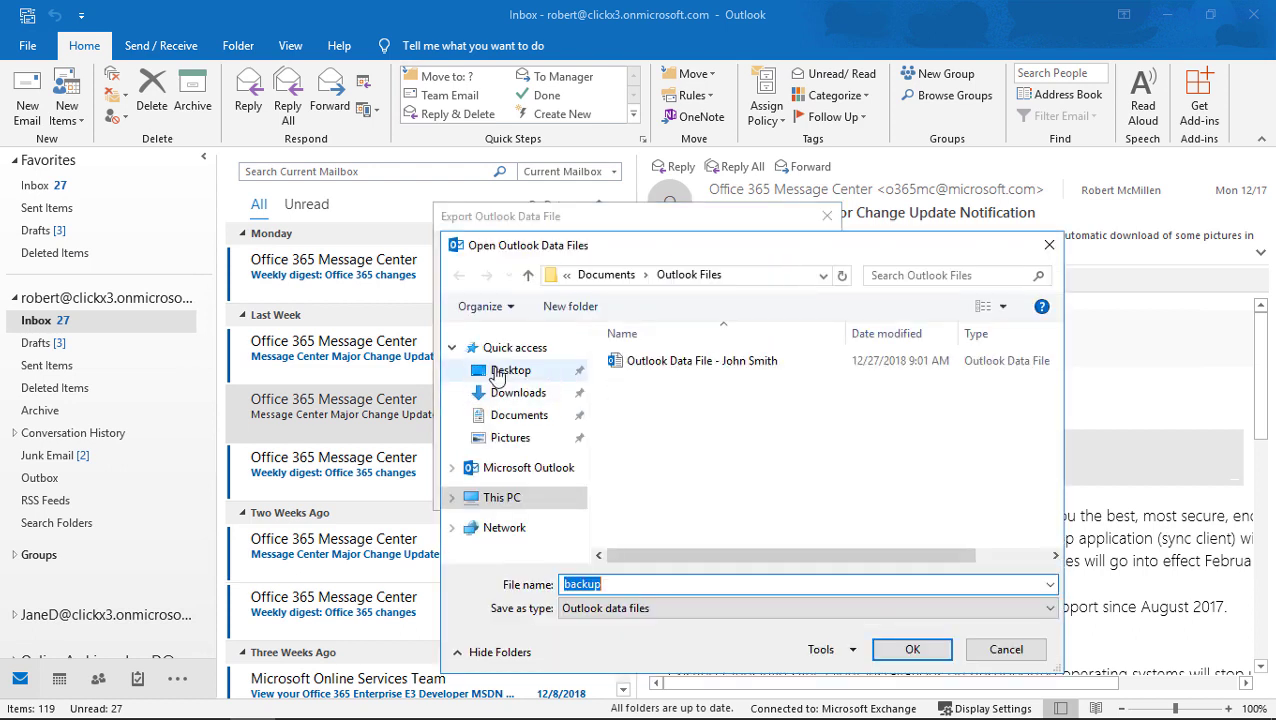
left_click(505, 371)
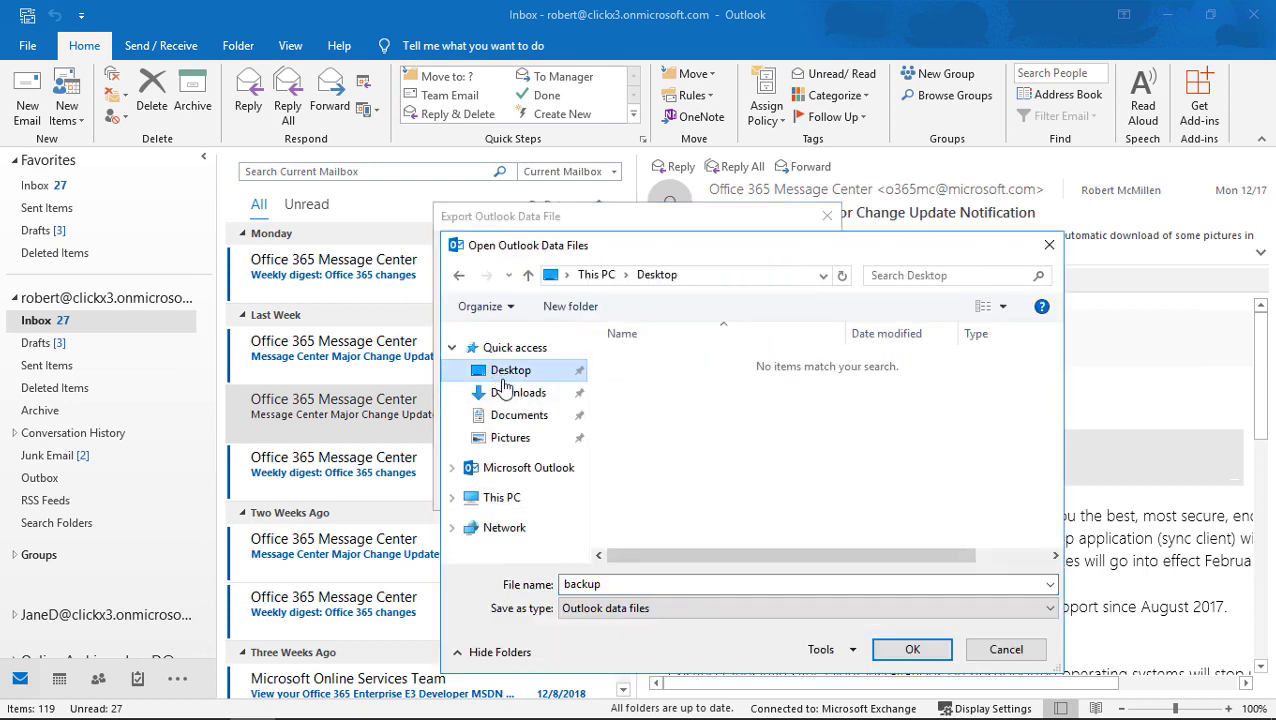
left_click(908, 650)
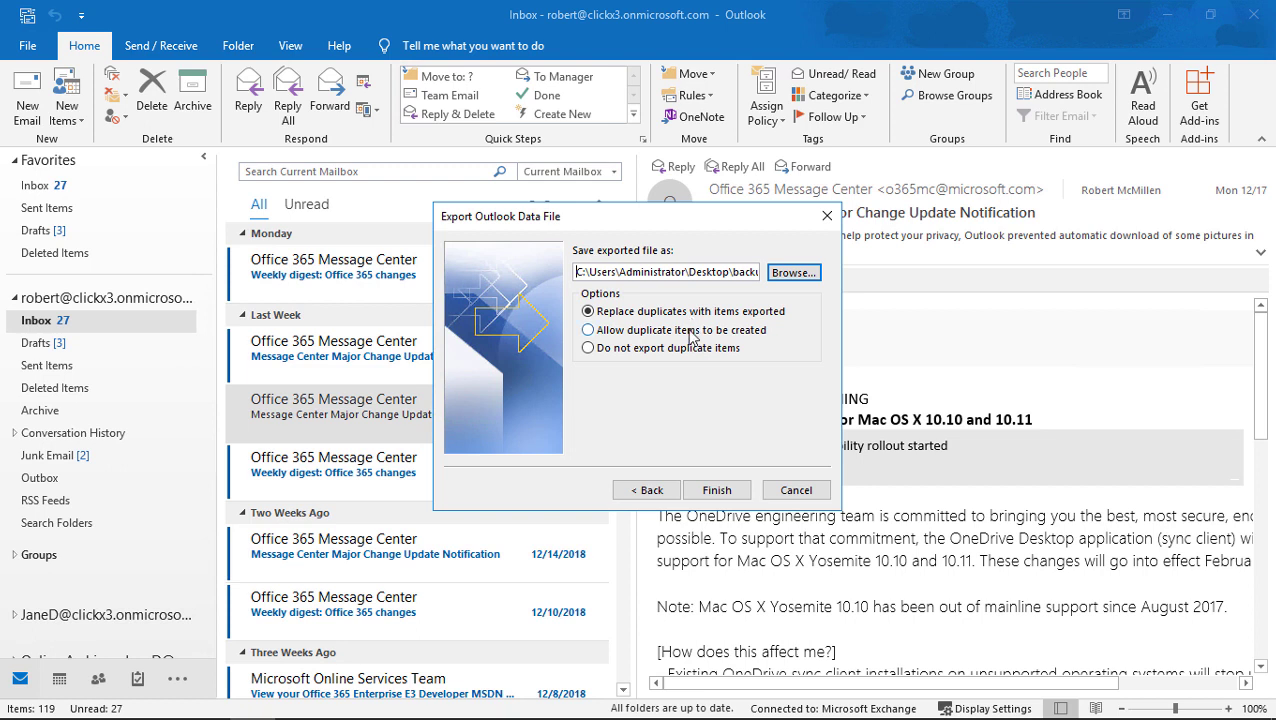
Choose Do not export duplicate items and finish the export wizard
left_click(688, 335)
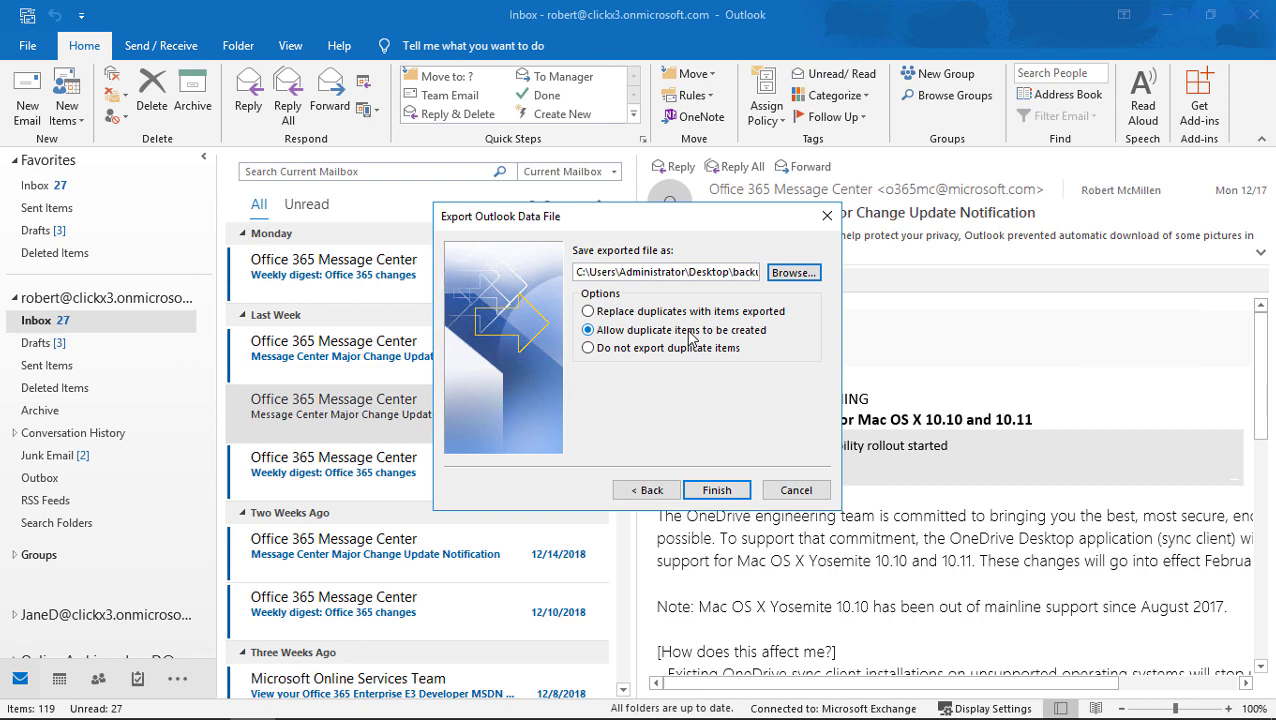
left_click(686, 350)
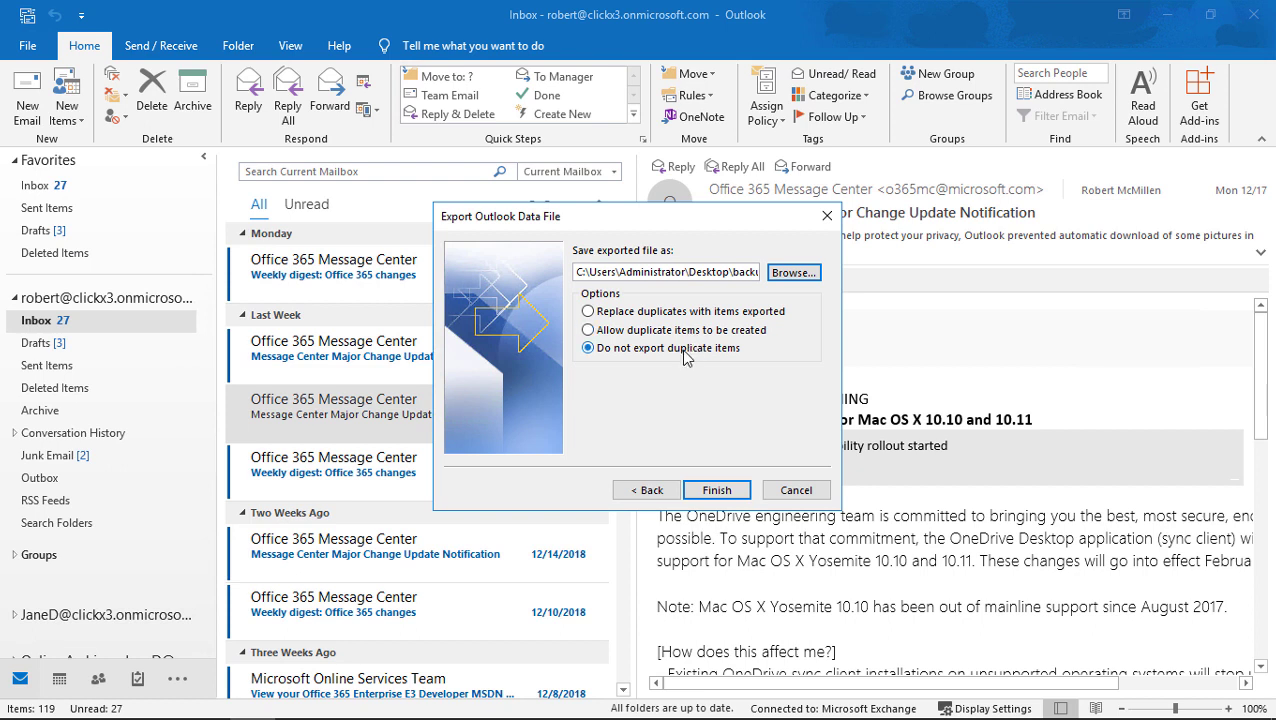
left_click(713, 492)
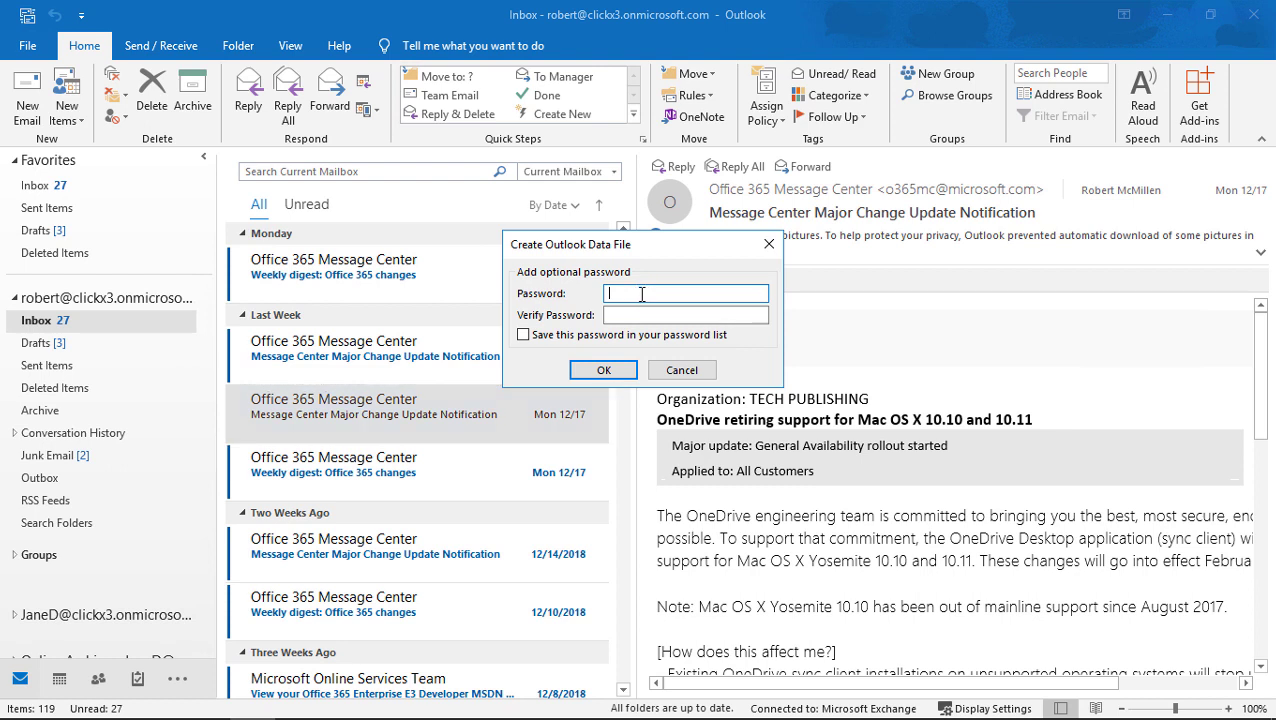
left_click(600, 368)
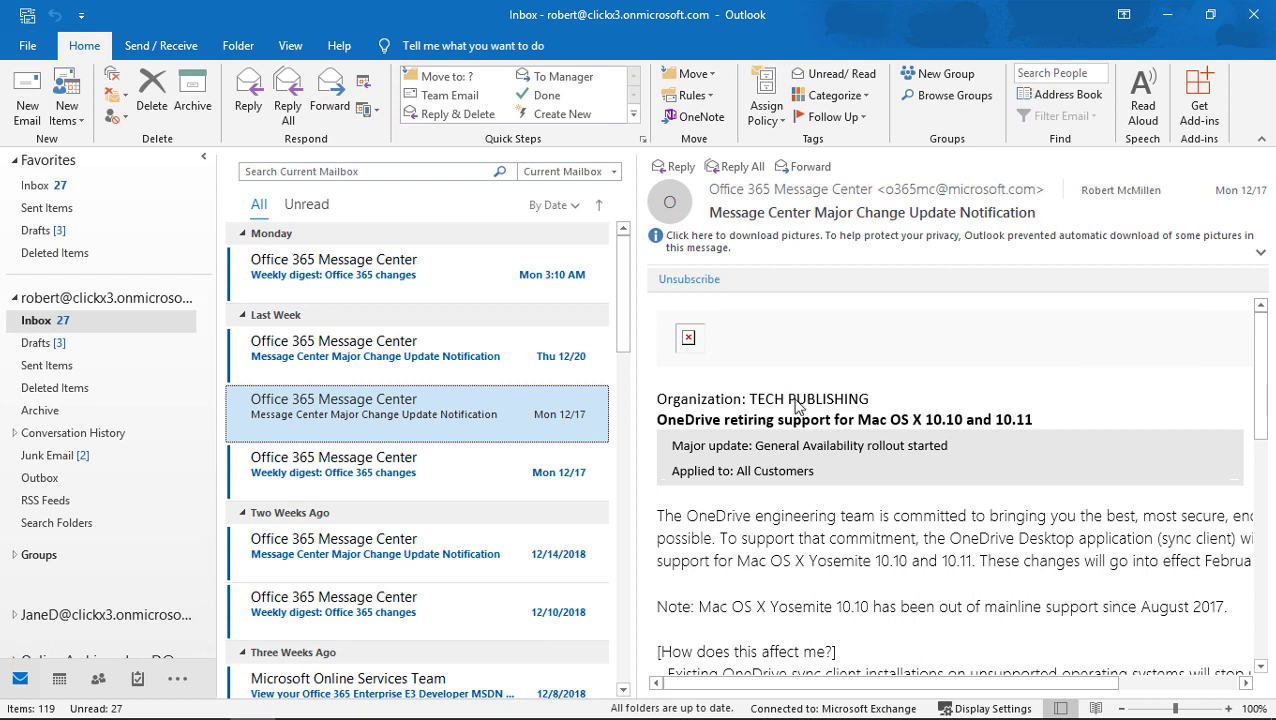
Minimize Outlook, centre the backup icon, and confirm its 8.00 MB size in Properties
left_click(1167, 15)
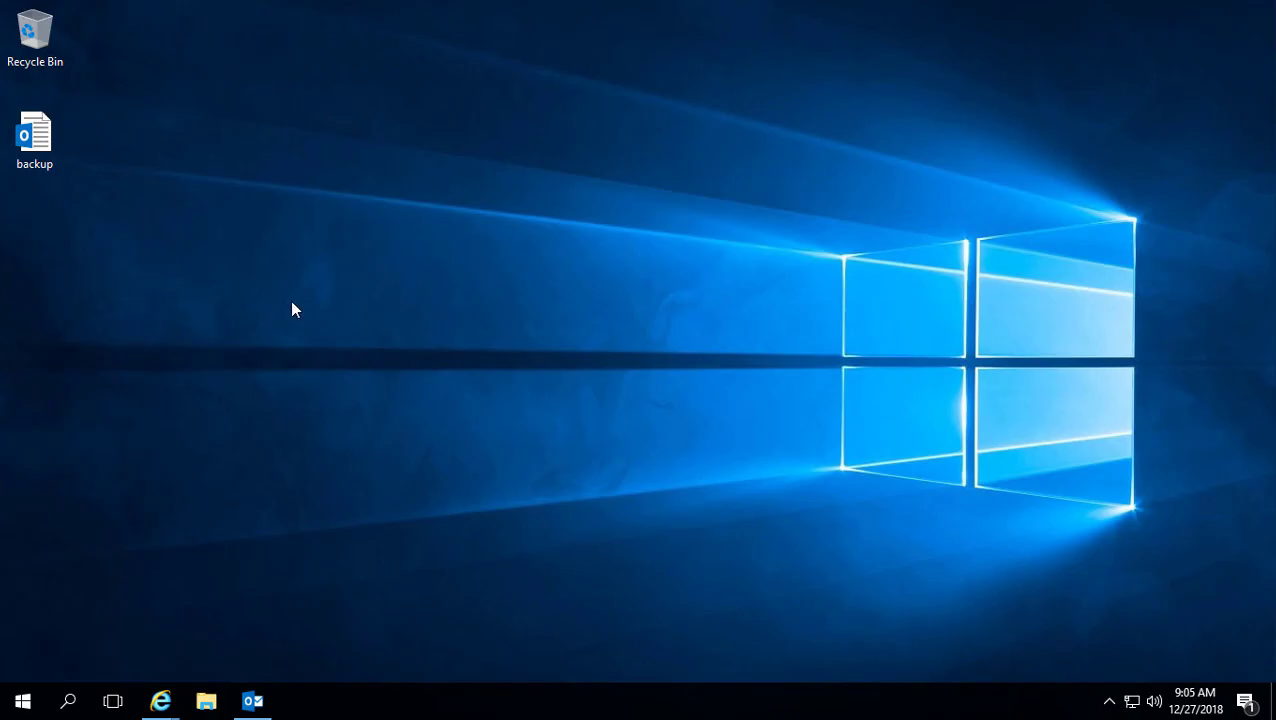
left_click_drag(38, 141, 650, 216)
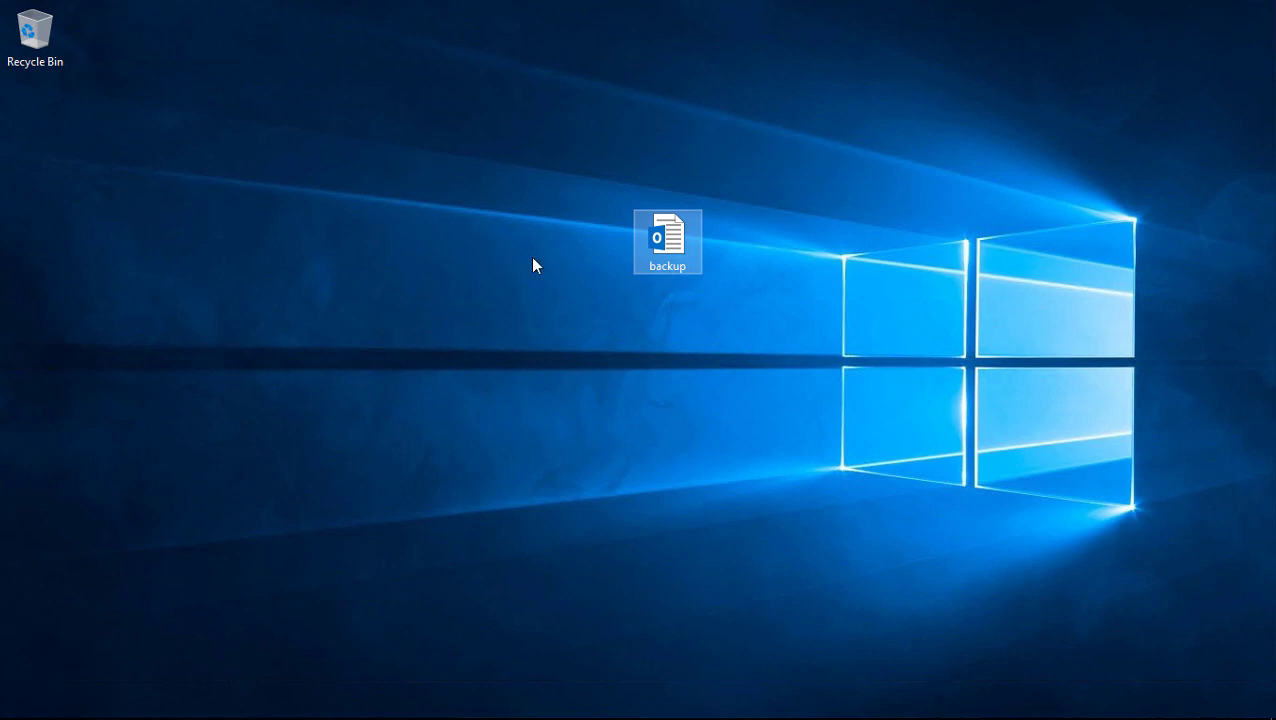
right_click(688, 252)
left_click(772, 522)
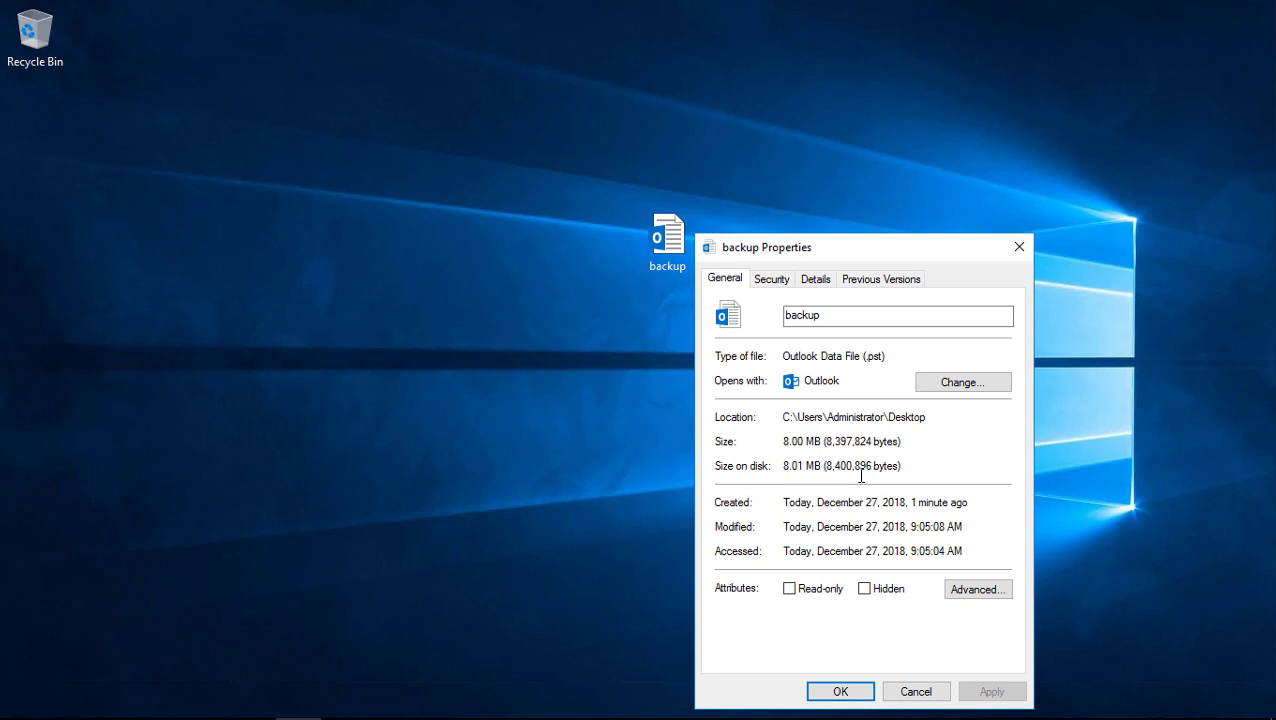
left_click(906, 692)
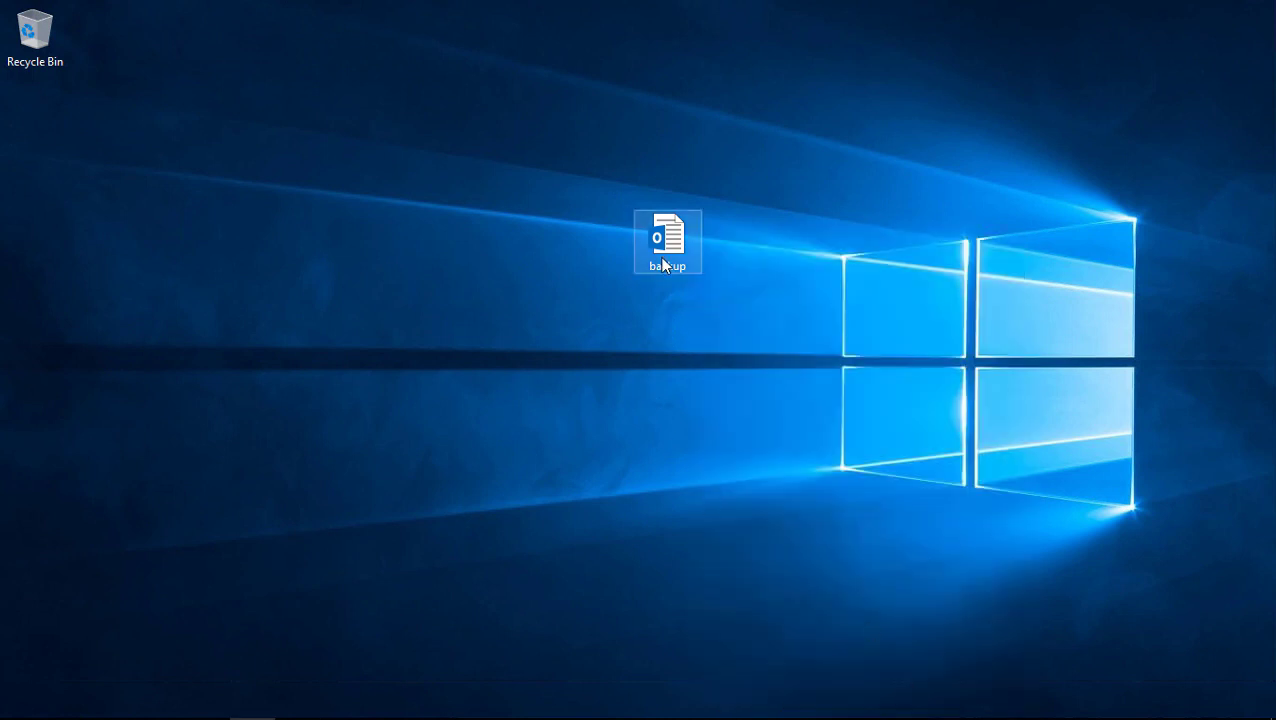
left_click(541, 632)
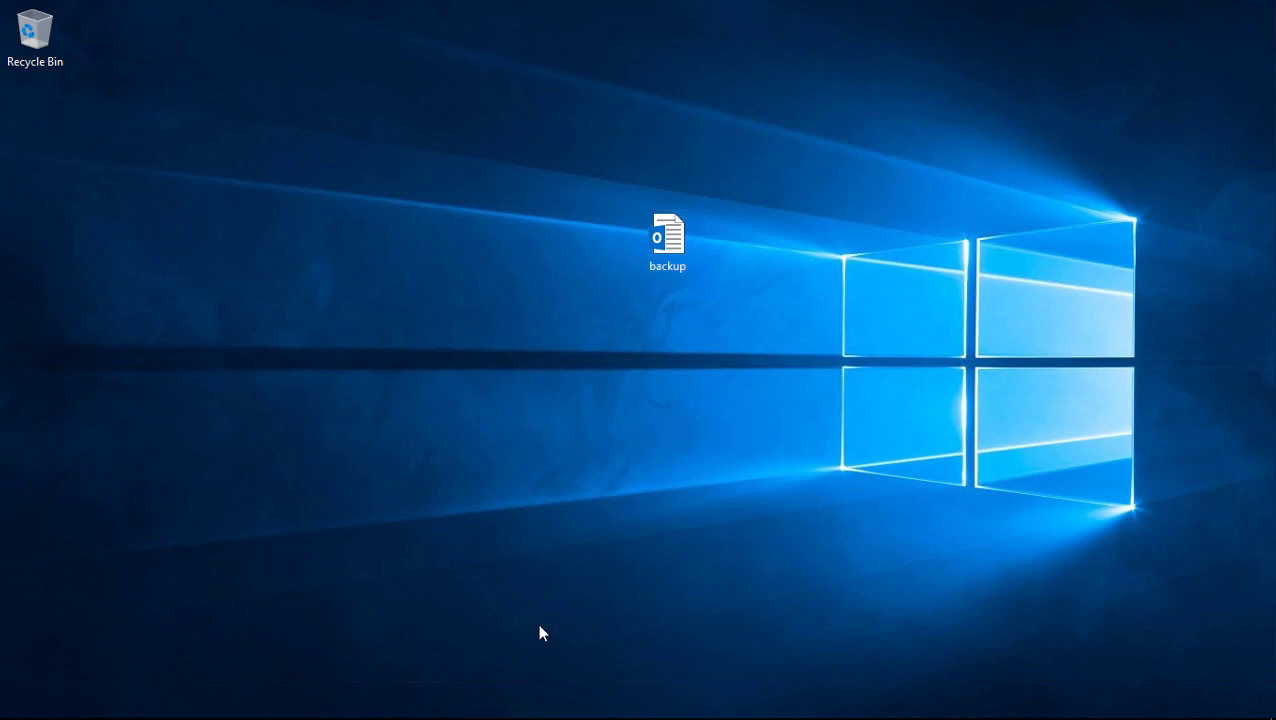
Restore Outlook from the taskbar and read Monday's Weekly digest: Office 365 changes message
mouse_move(505, 713)
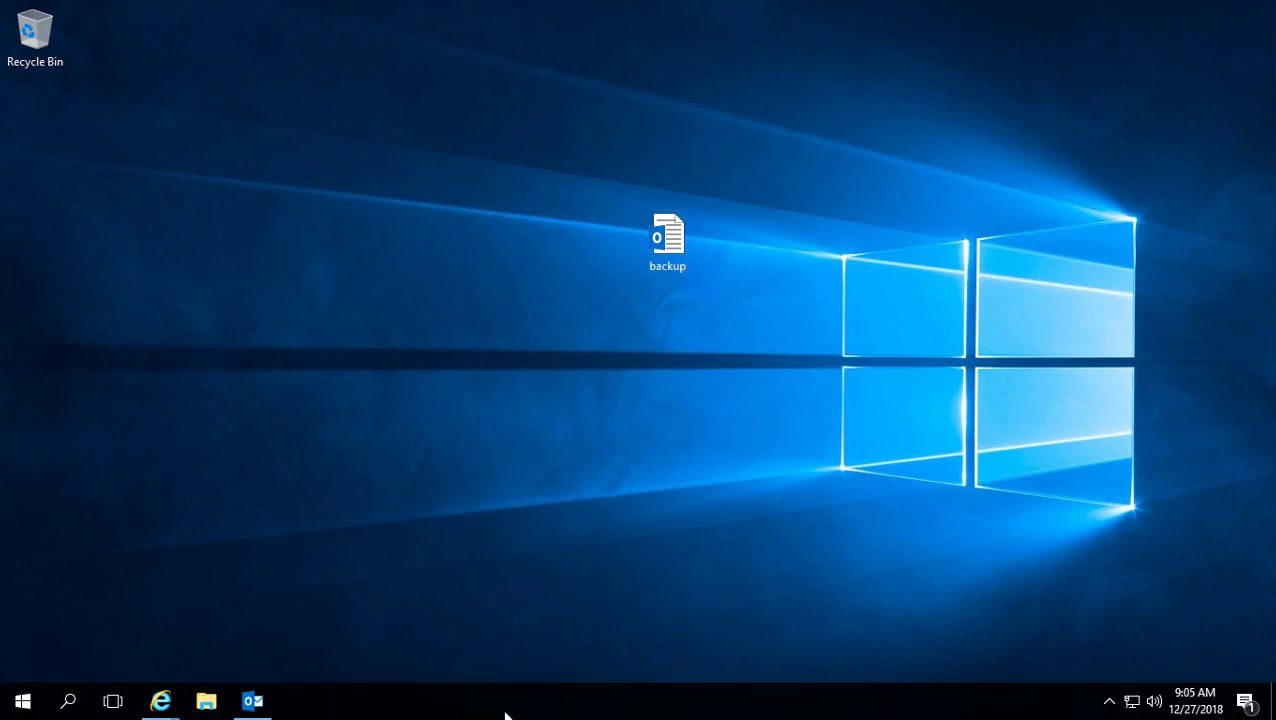
left_click(270, 704)
left_click(388, 278)
scroll(388, 510, "down", 5)
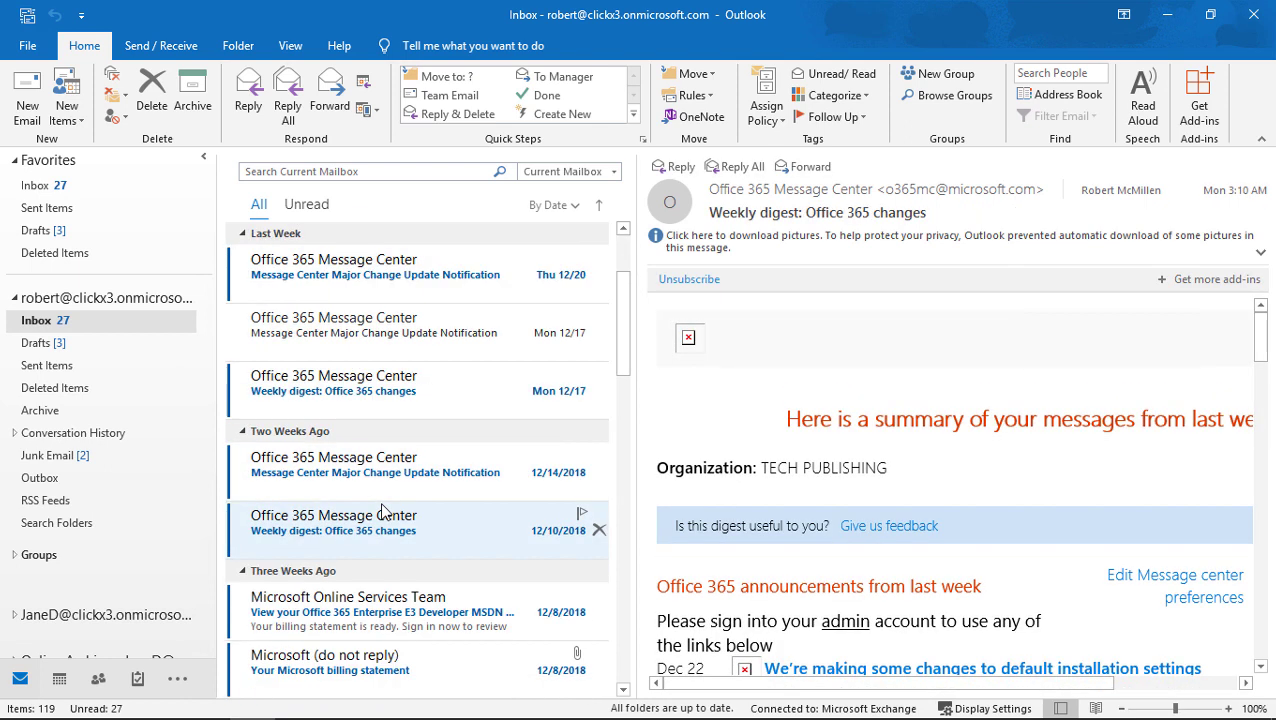
scroll(385, 510, "down", 3)
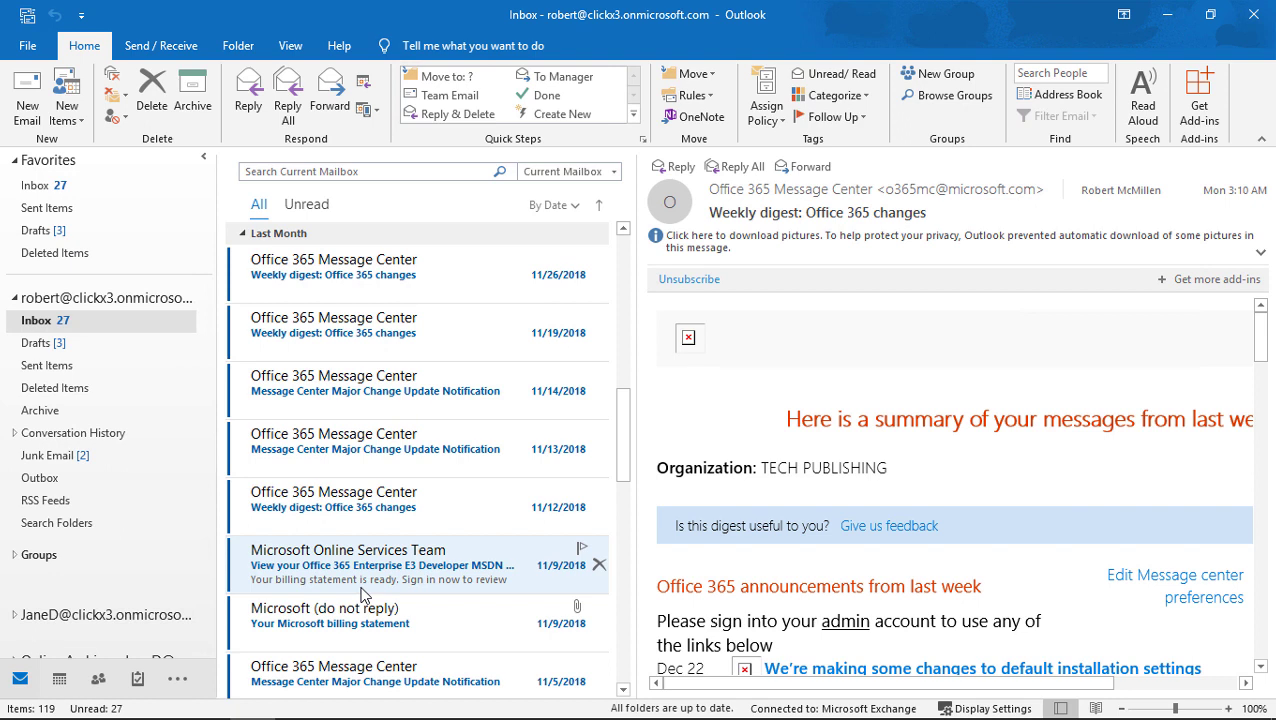
Use Open & Export > Open Outlook Data File to load backup from the Desktop
left_click(27, 47)
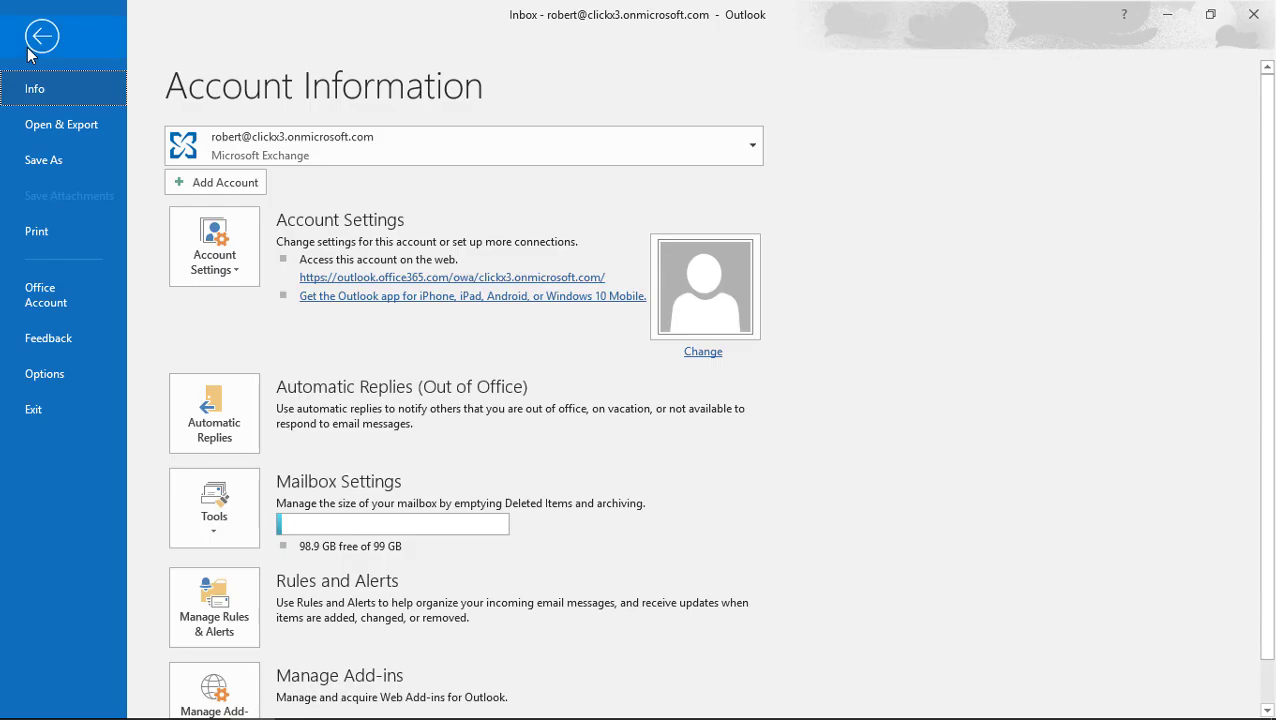
left_click(41, 126)
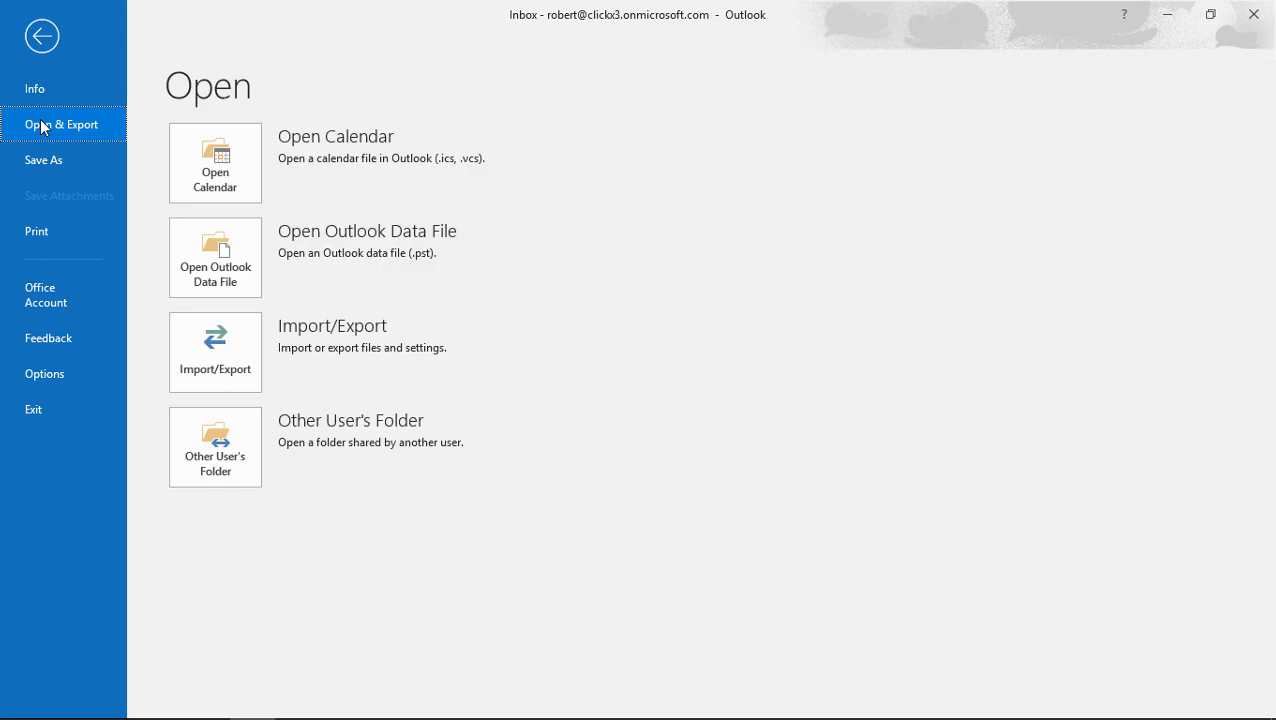
left_click(243, 255)
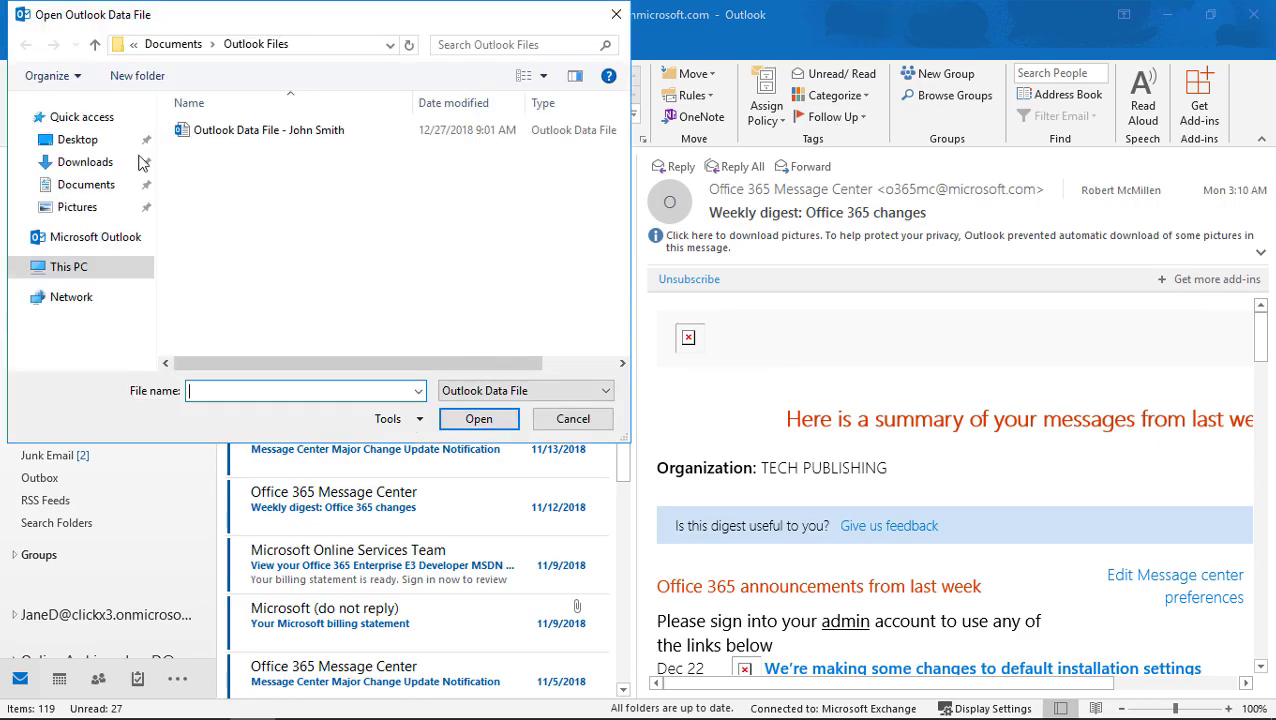
left_click(101, 149)
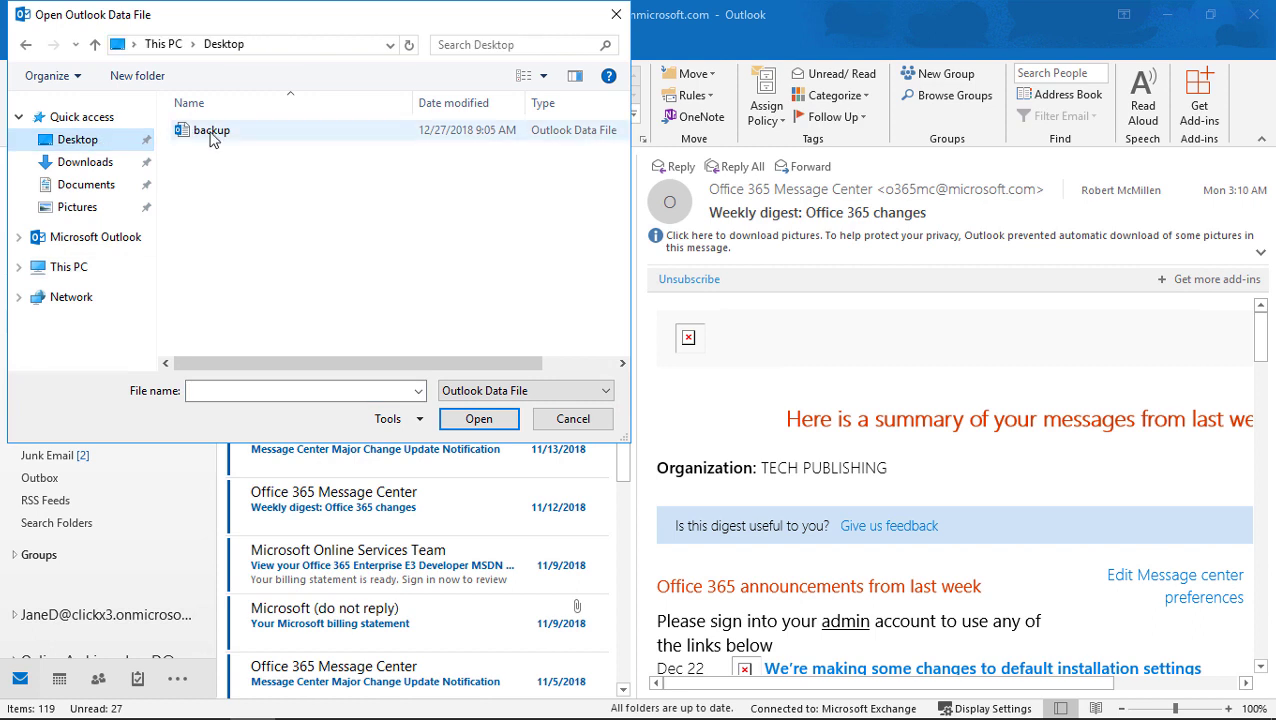
double_click(211, 139)
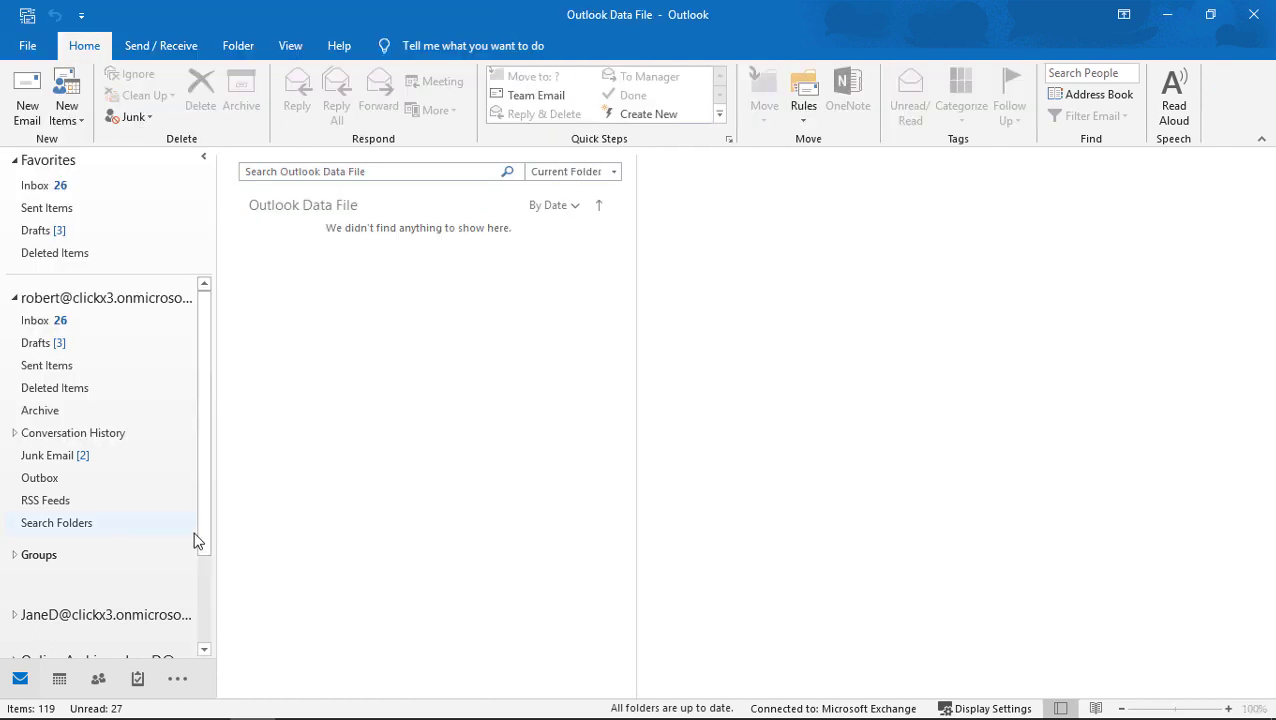
Expand Outlook Data File in the folder pane and show its Inbox of 27 items
scroll(184, 543, "down", 3)
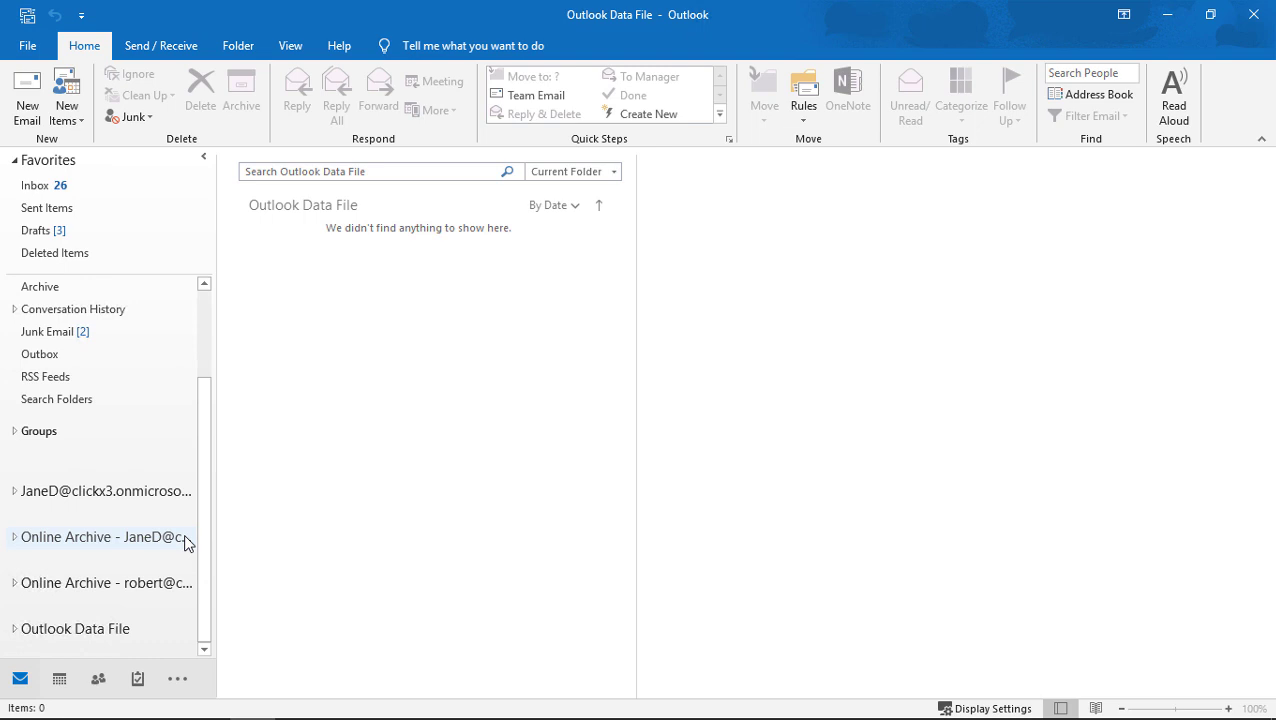
left_click(14, 629)
scroll(57, 625, "down", 3)
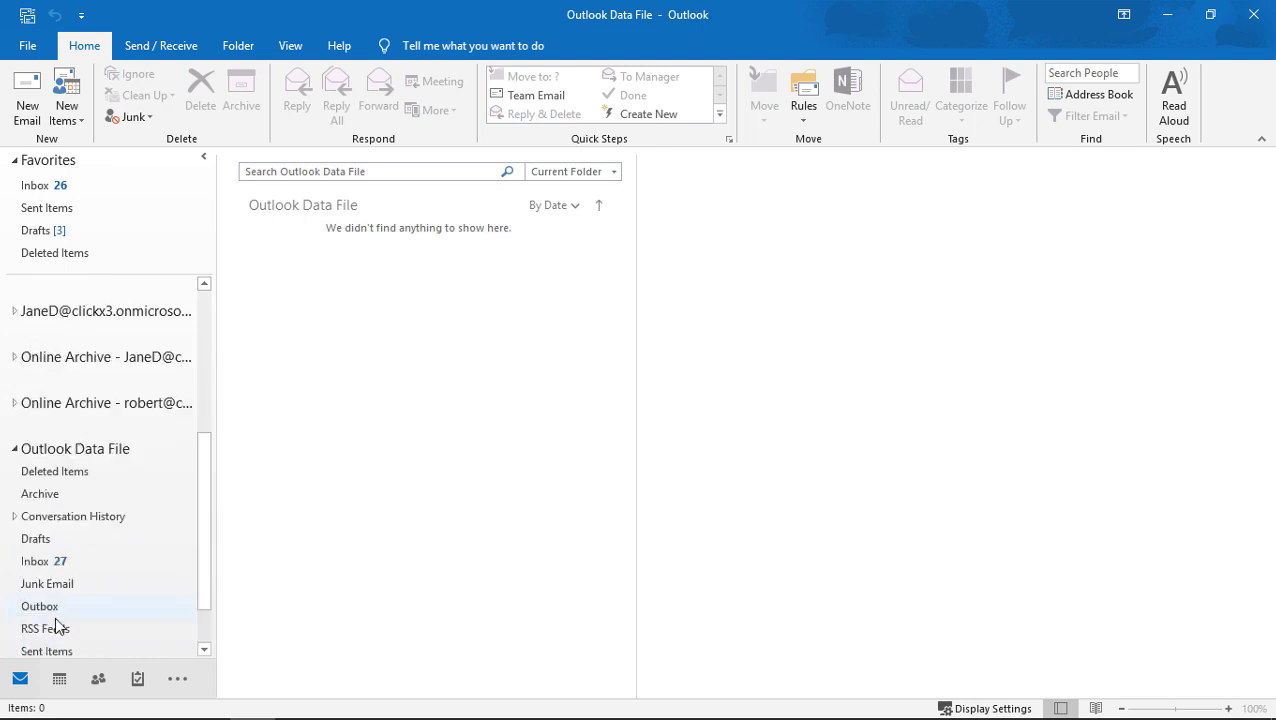
left_click(52, 564)
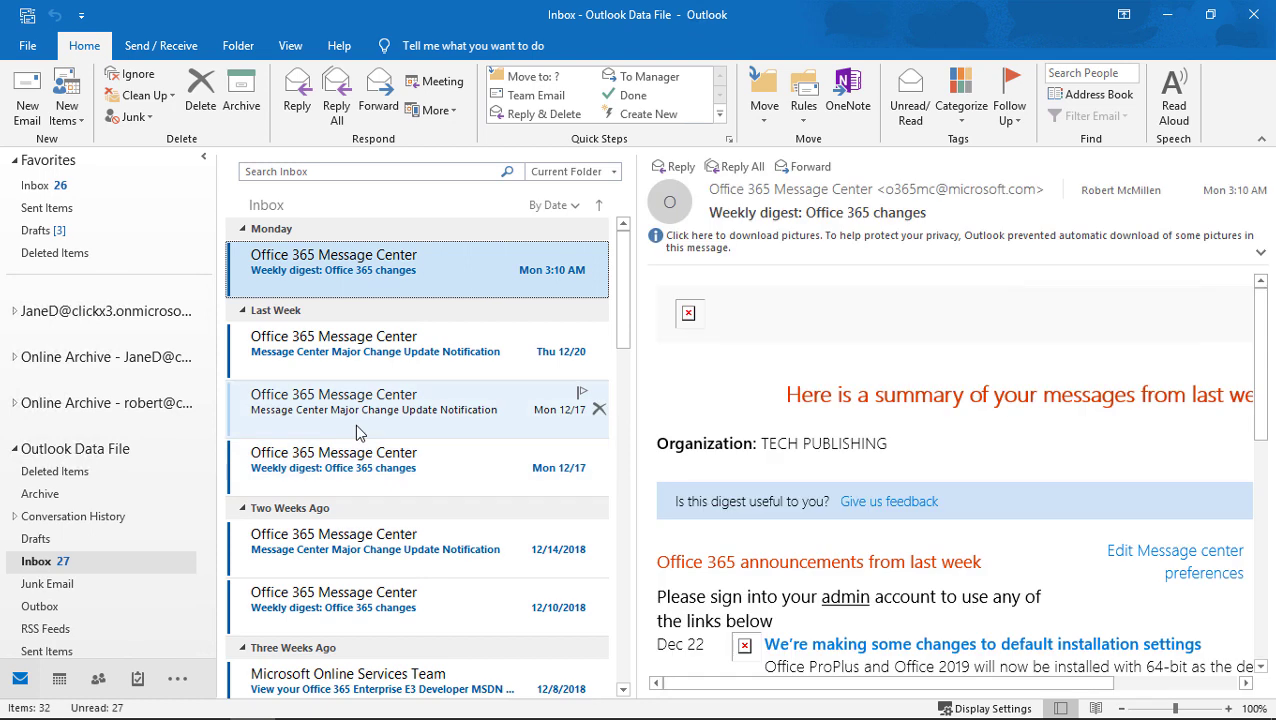